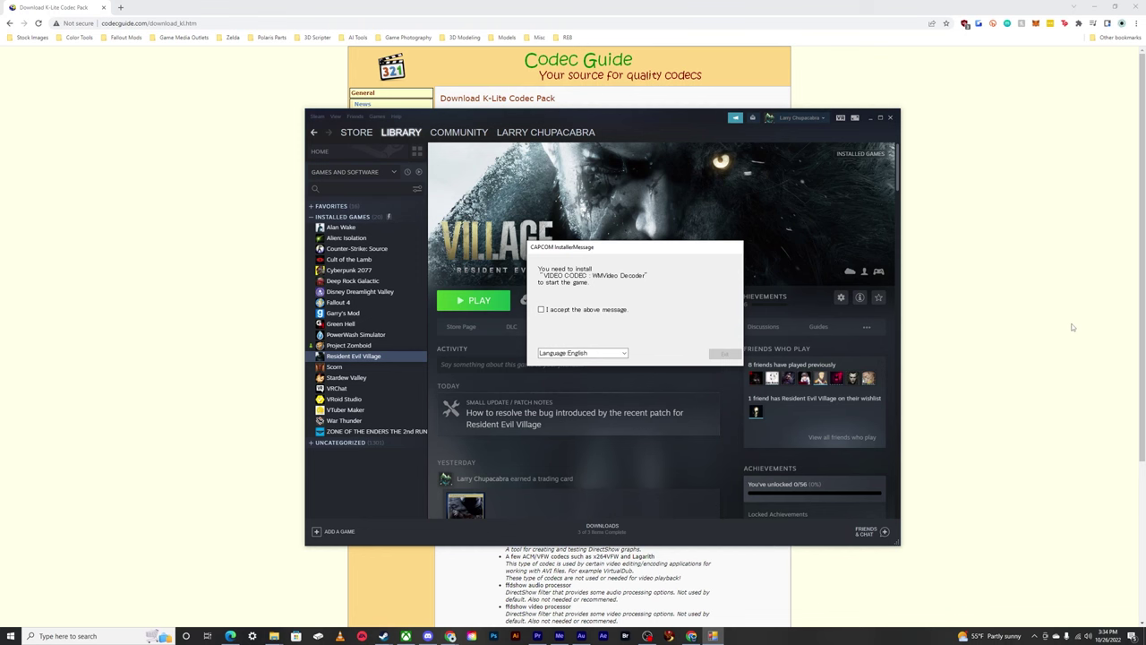
- Accept the CAPCOM warning that the WMVideo Decoder codec is needed, then exit the dialog
{"action": "left_click_drag", "start_coordinate": [689, 247], "coordinate": [687, 273]}
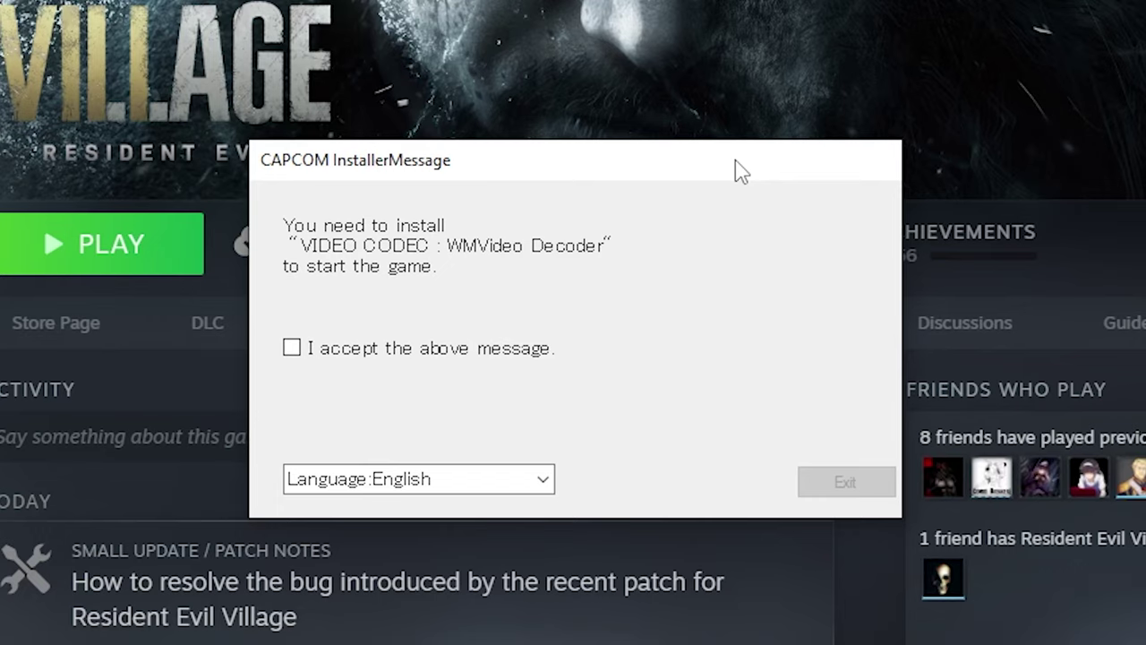
{"action": "left_click", "coordinate": [528, 367]}
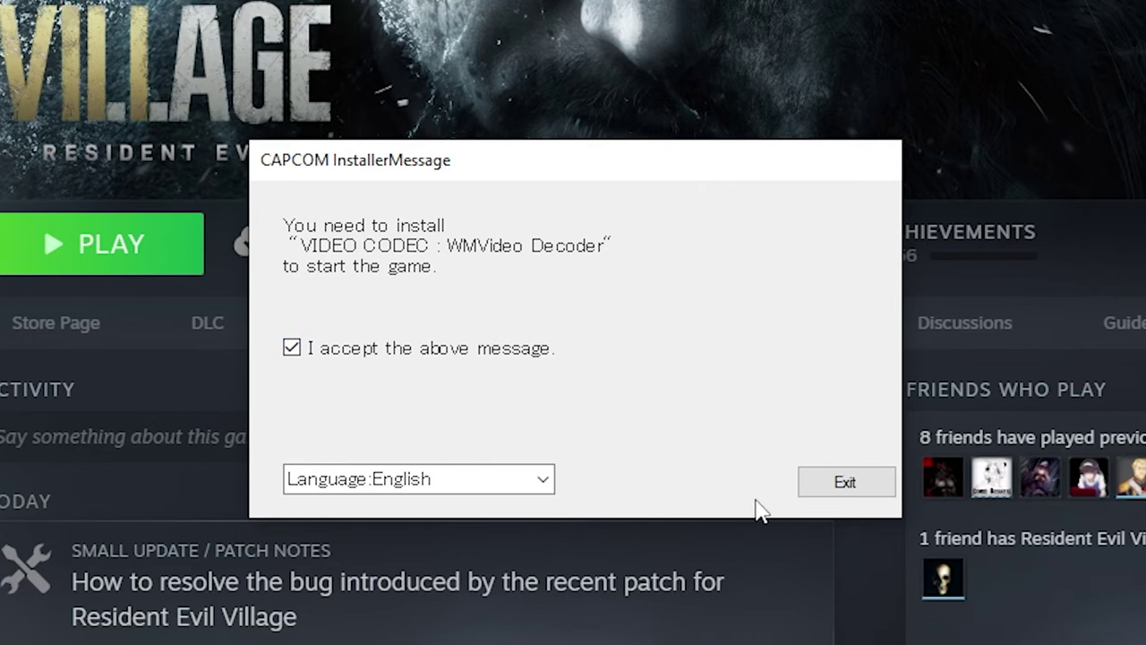
{"action": "left_click", "coordinate": [845, 484]}
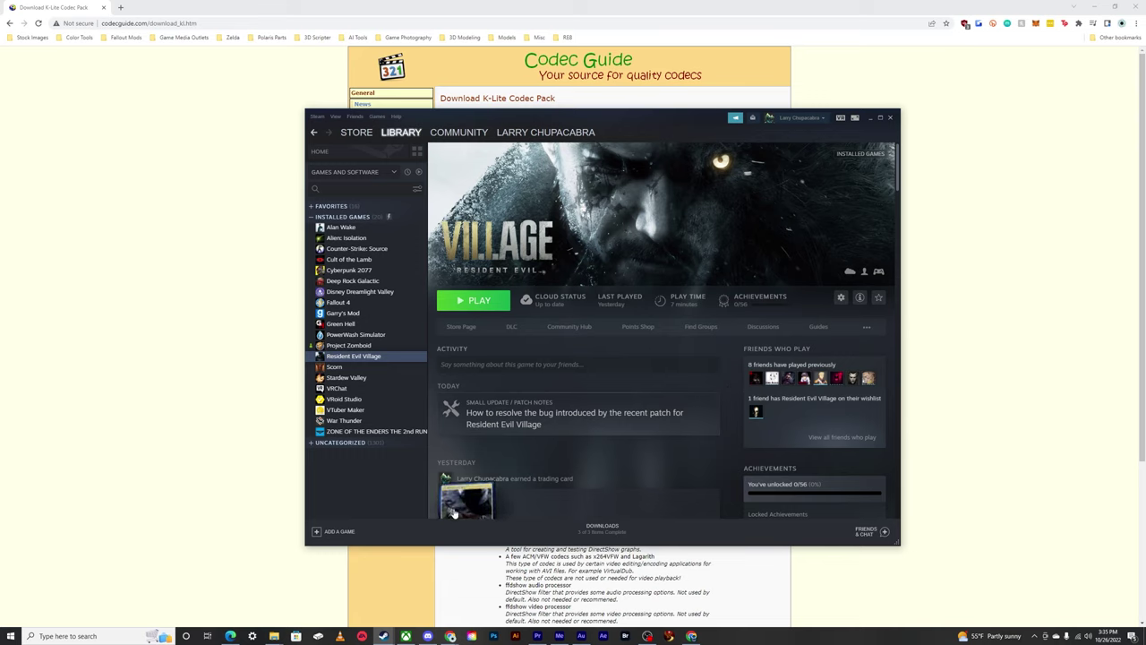
- Open Manage optional features via Windows search and expand the Windows Media Player entry
{"action": "left_click", "coordinate": [112, 635]}
{"action": "type", "text": "manage"}
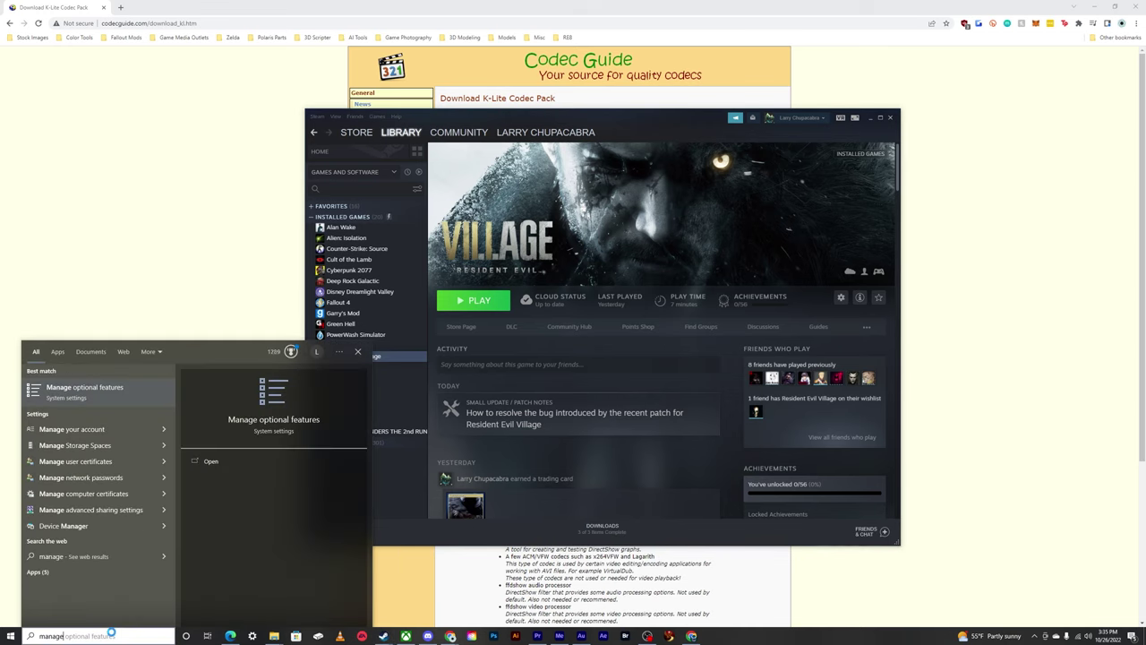
{"action": "type", "text": " optio"}
{"action": "key", "text": "Return"}
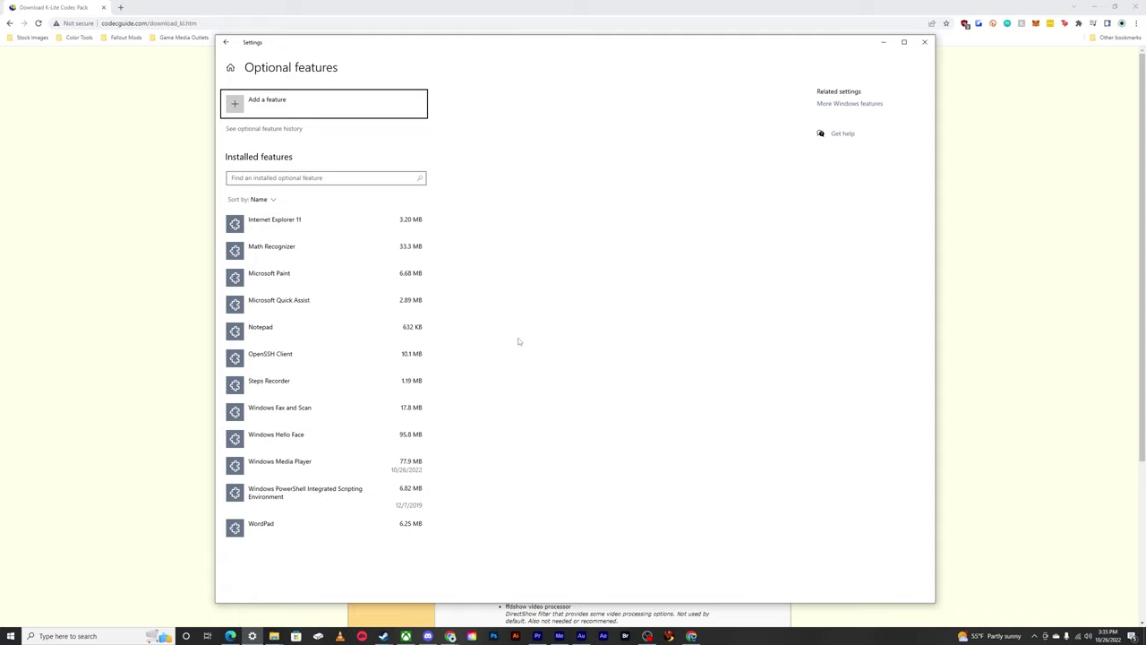
{"action": "left_click", "coordinate": [329, 473]}
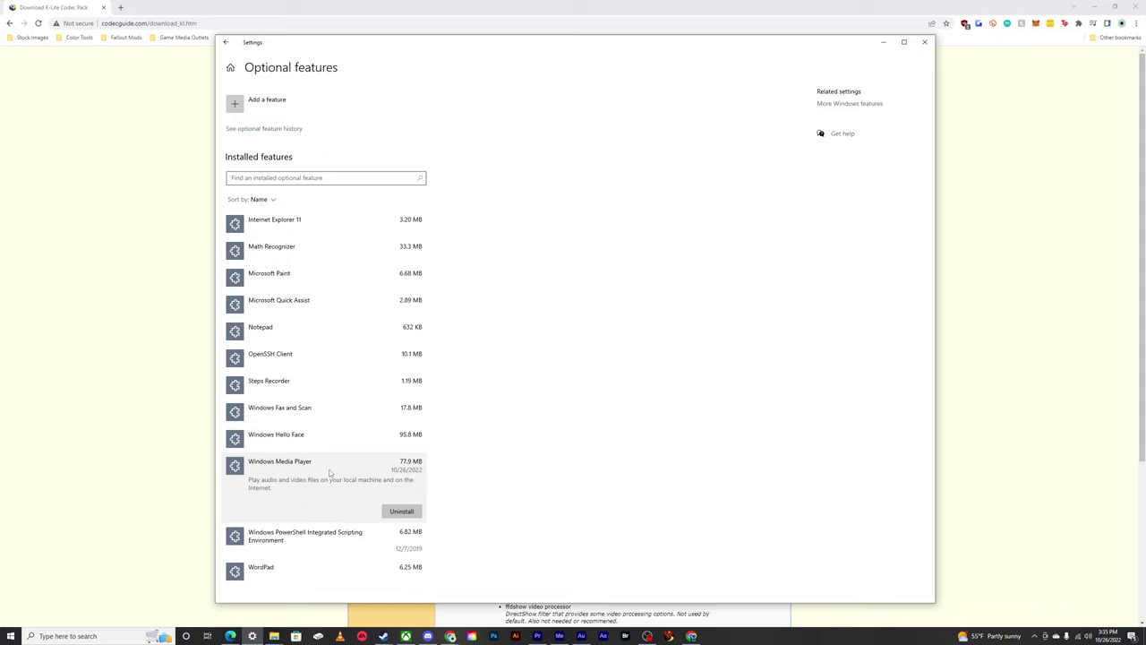
- Cancel the Add a feature list without installing anything, then uninstall Windows Media Player
{"action": "left_click", "coordinate": [290, 107]}
{"action": "type", "text": "Media"}
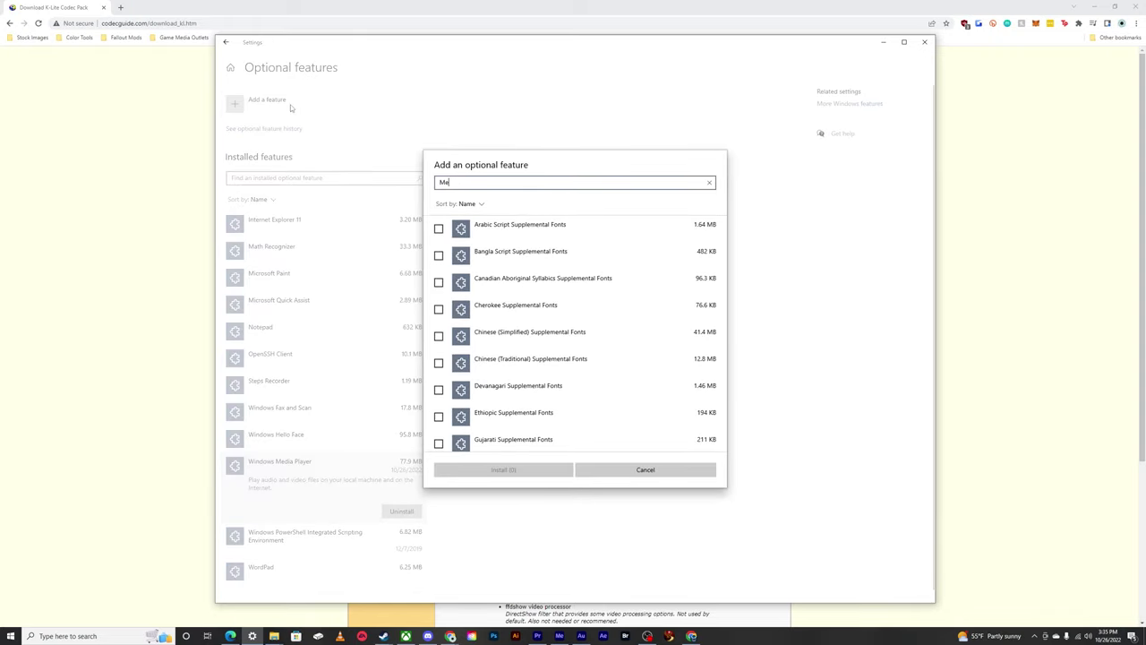
{"action": "key", "text": "BackSpace"}
{"action": "key", "text": "BackSpace"}
{"action": "key", "text": "BackSpace"}
{"action": "key", "text": "BackSpace"}
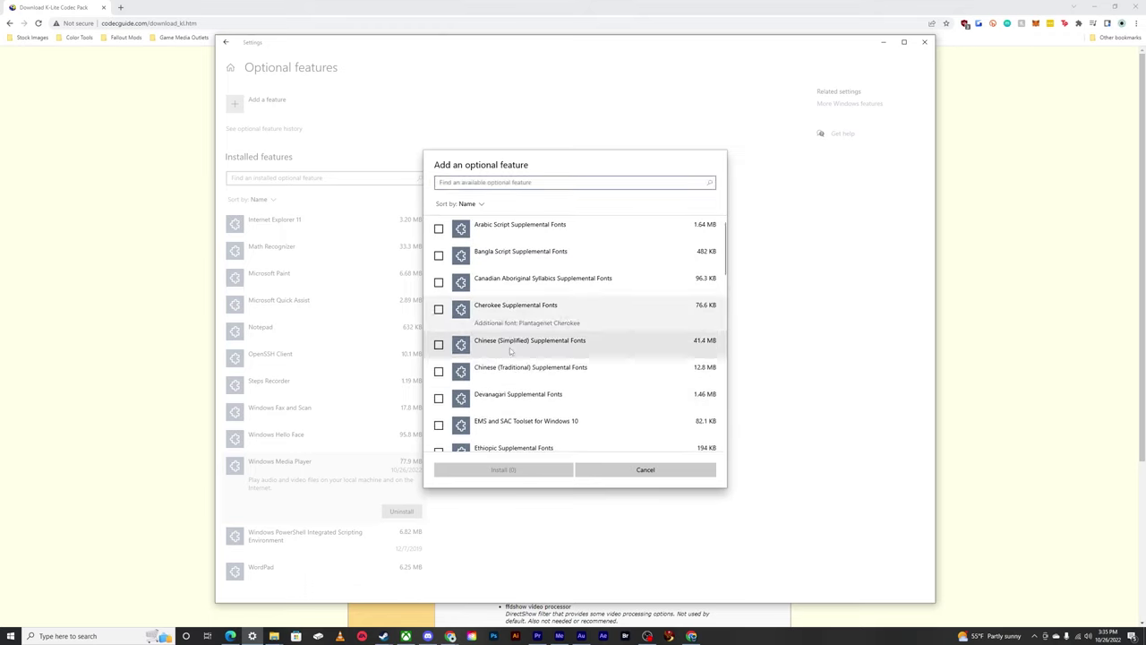
{"action": "left_click", "coordinate": [438, 309]}
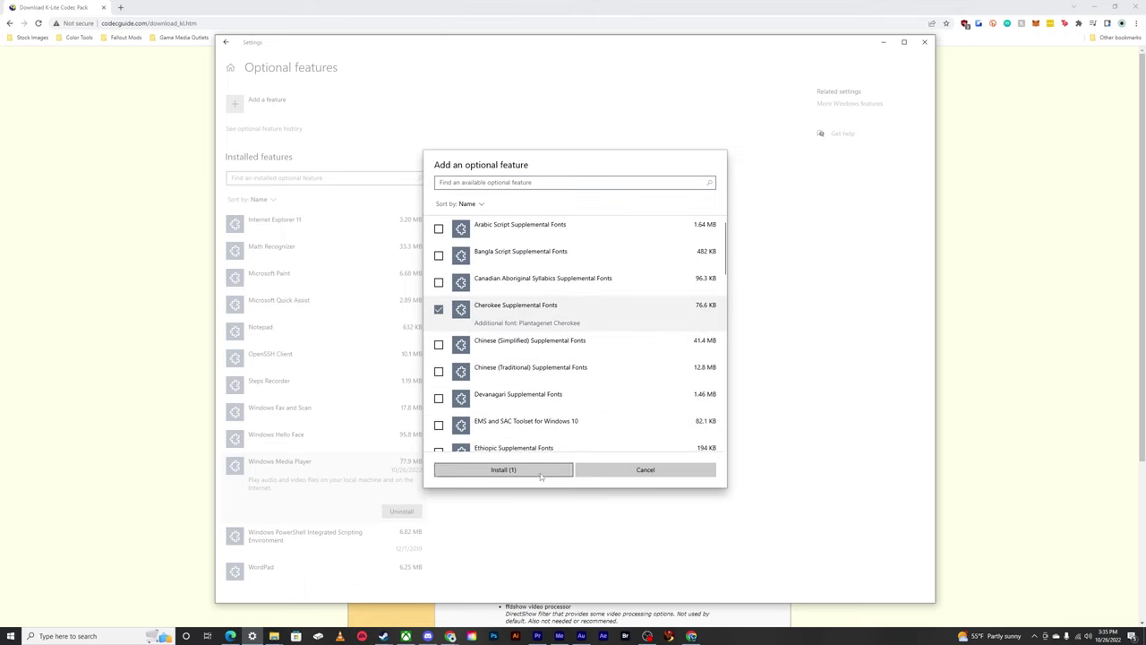
{"action": "left_click", "coordinate": [438, 309]}
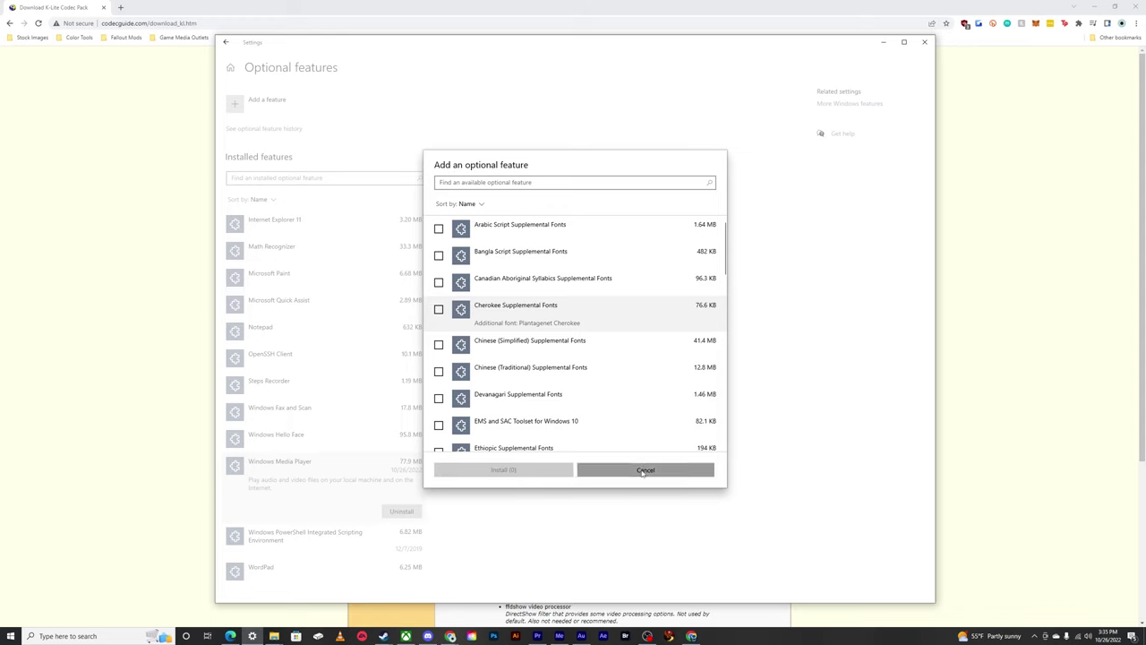
{"action": "left_click", "coordinate": [645, 469]}
{"action": "left_click", "coordinate": [401, 510]}
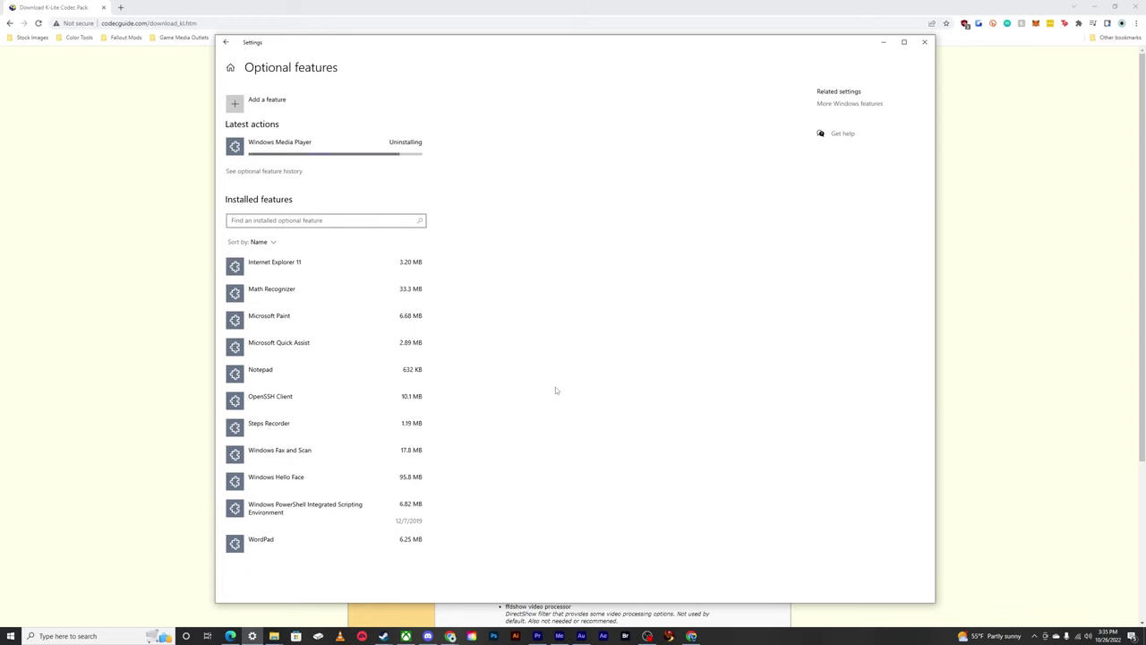
- Search the Add a feature list for 'Media' and install Windows Media Player
{"action": "left_click", "coordinate": [259, 113]}
{"action": "type", "text": "Media"}
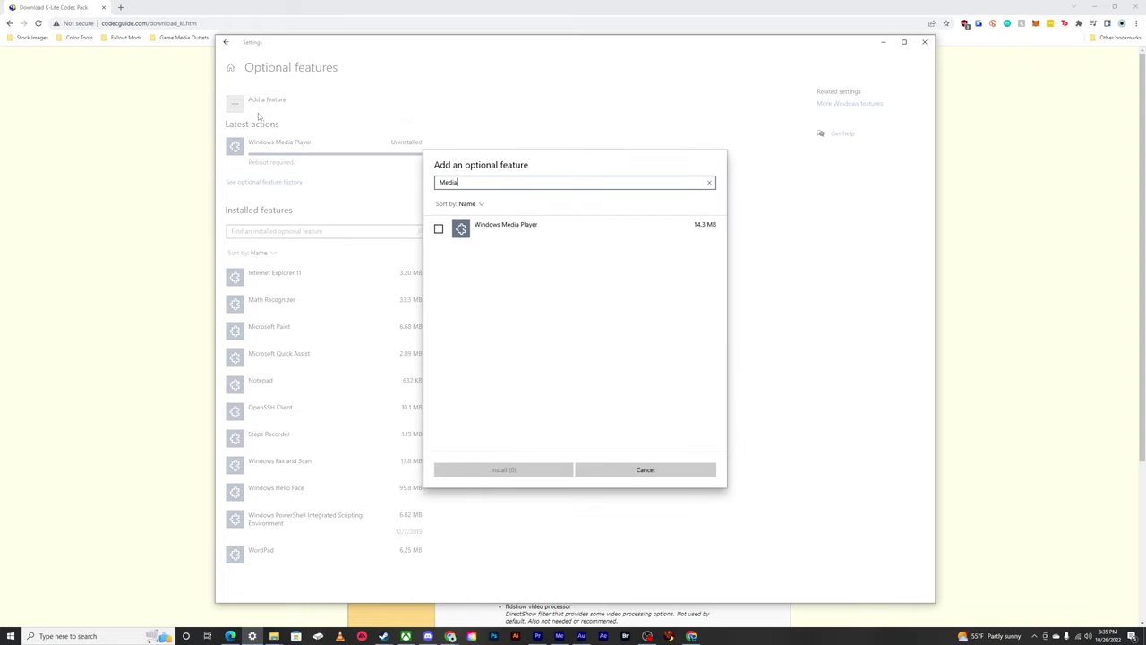
{"action": "left_click", "coordinate": [439, 229]}
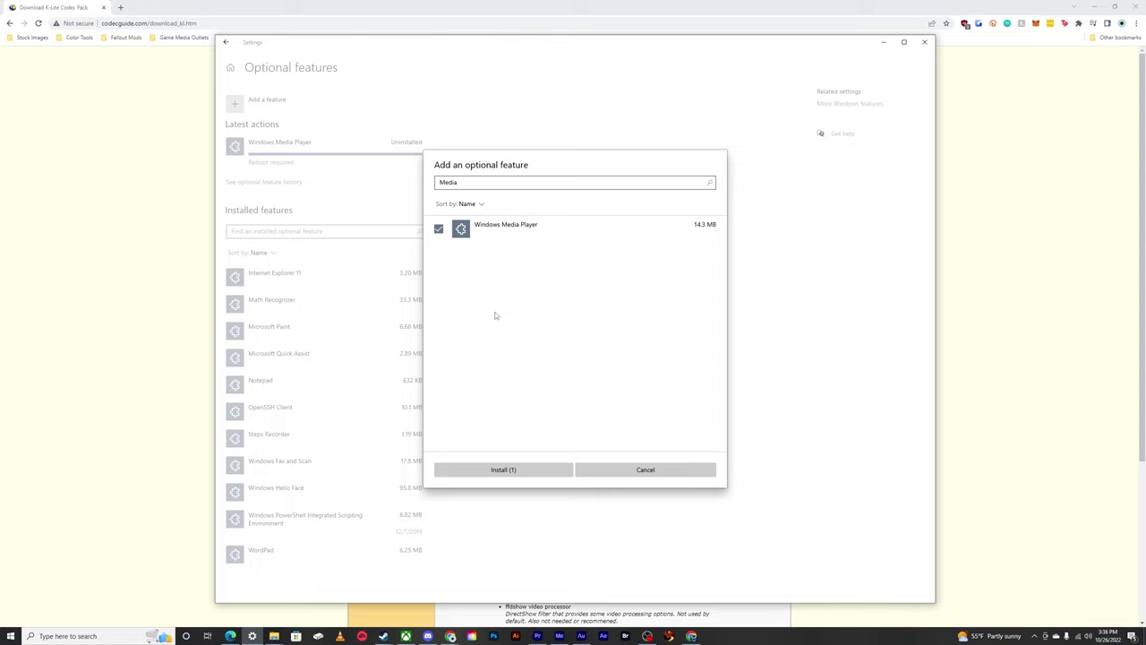
{"action": "left_click", "coordinate": [533, 475]}
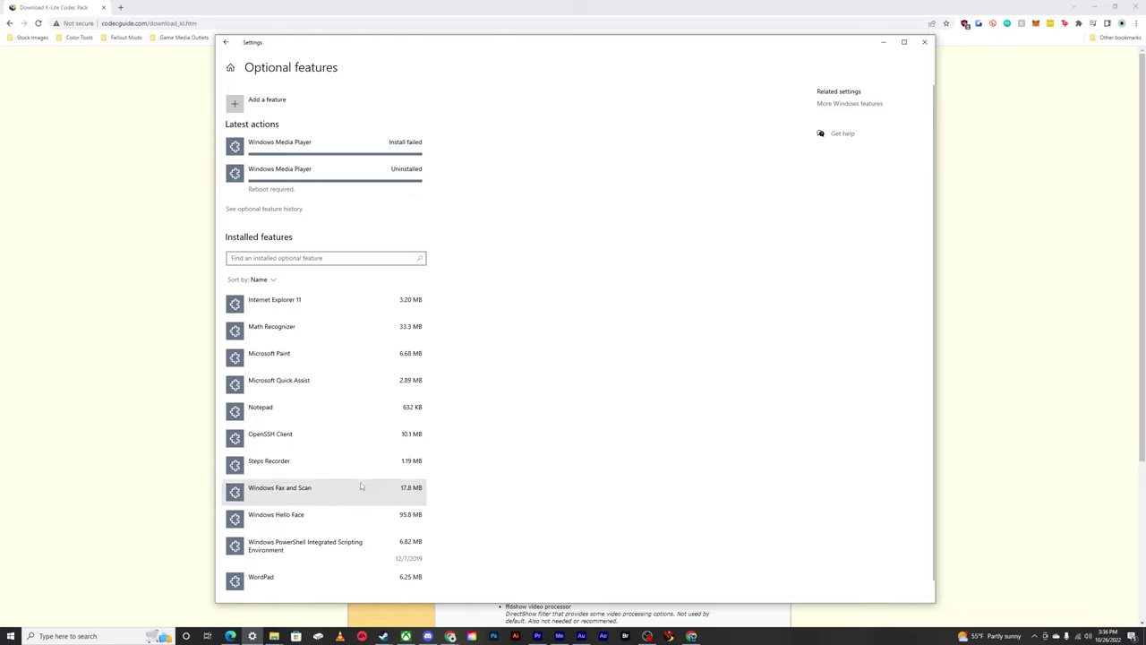
- Retry installing Windows Media Player via a 'Media' search, then close Settings after it fails
{"action": "left_click", "coordinate": [249, 114]}
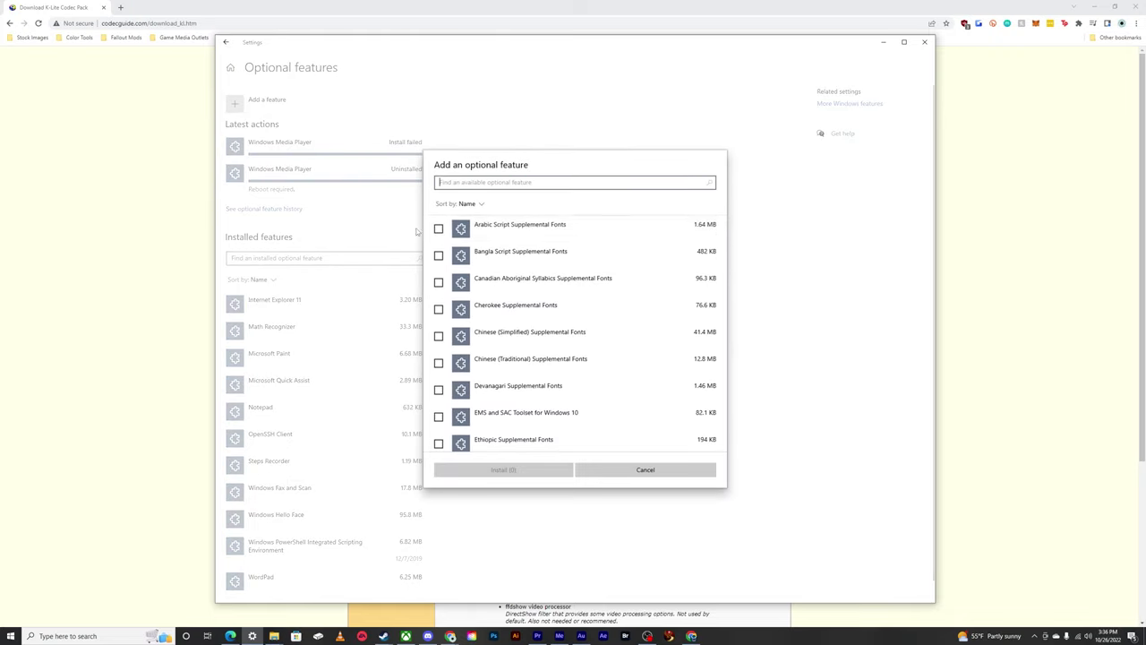
{"action": "left_click", "coordinate": [642, 470]}
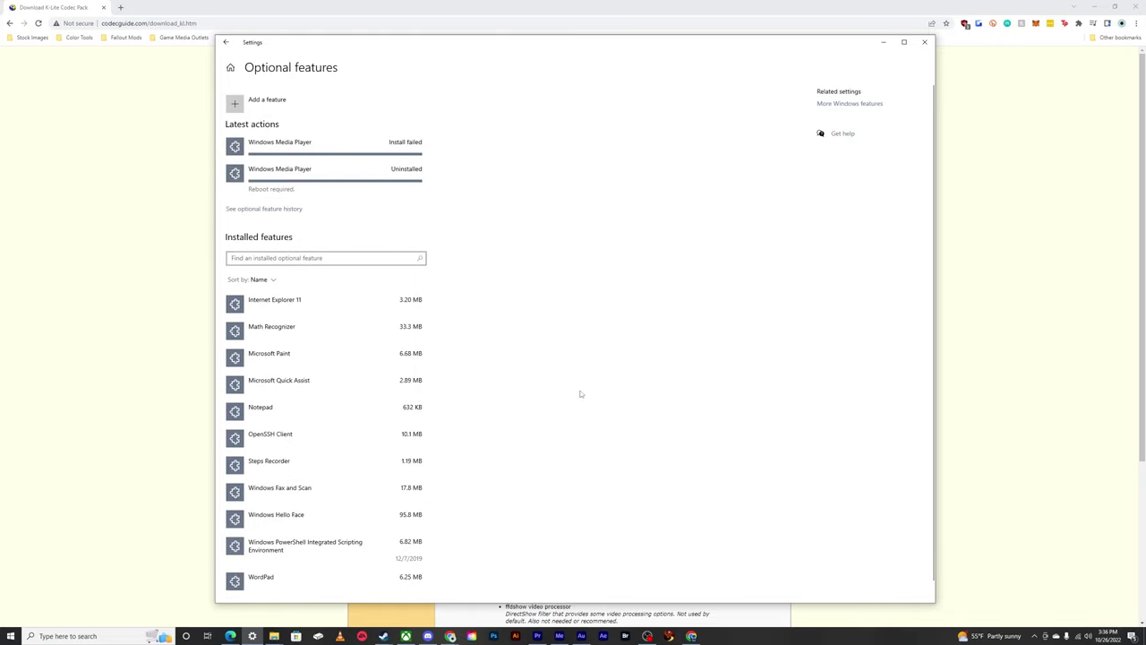
{"action": "left_click", "coordinate": [282, 184]}
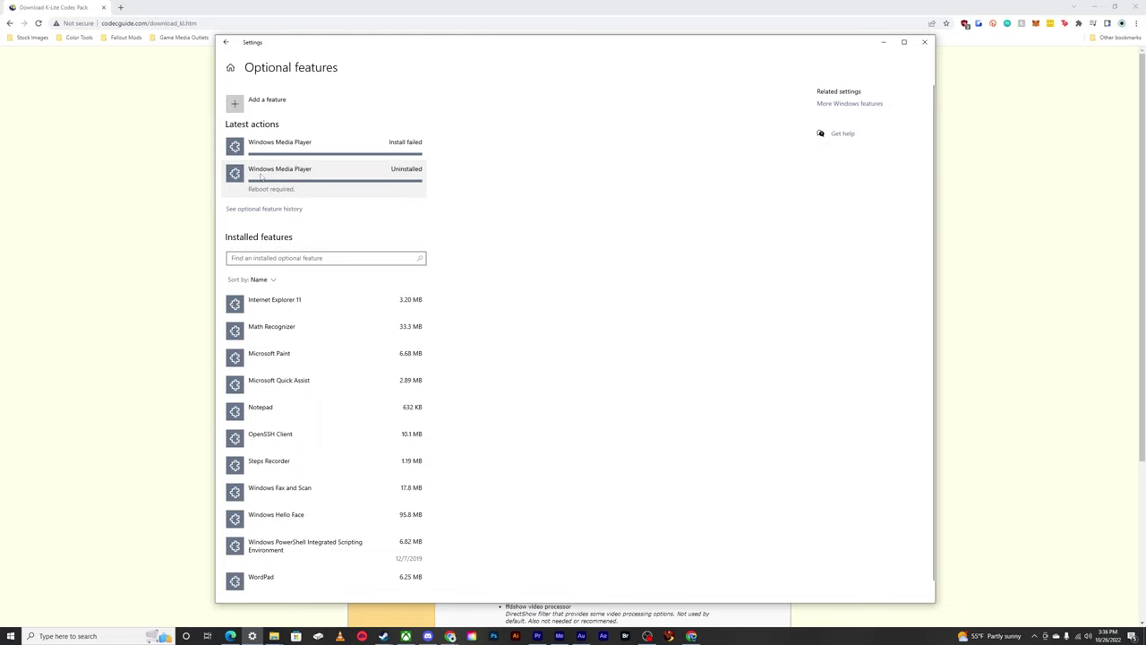
{"action": "left_click", "coordinate": [260, 101]}
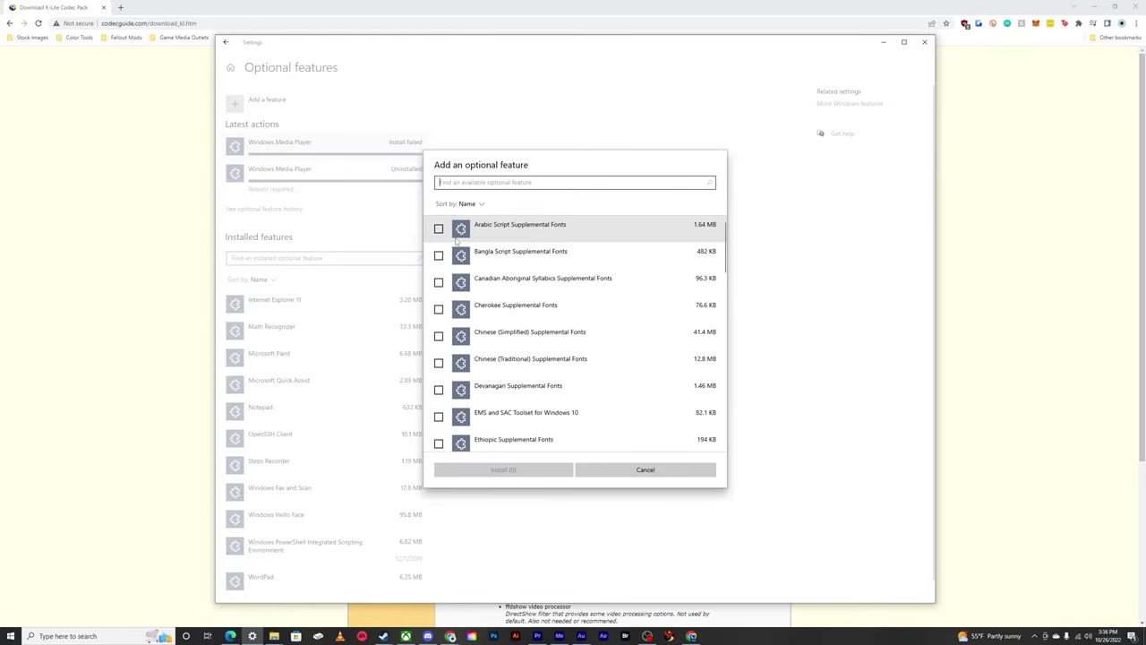
{"action": "type", "text": "Media"}
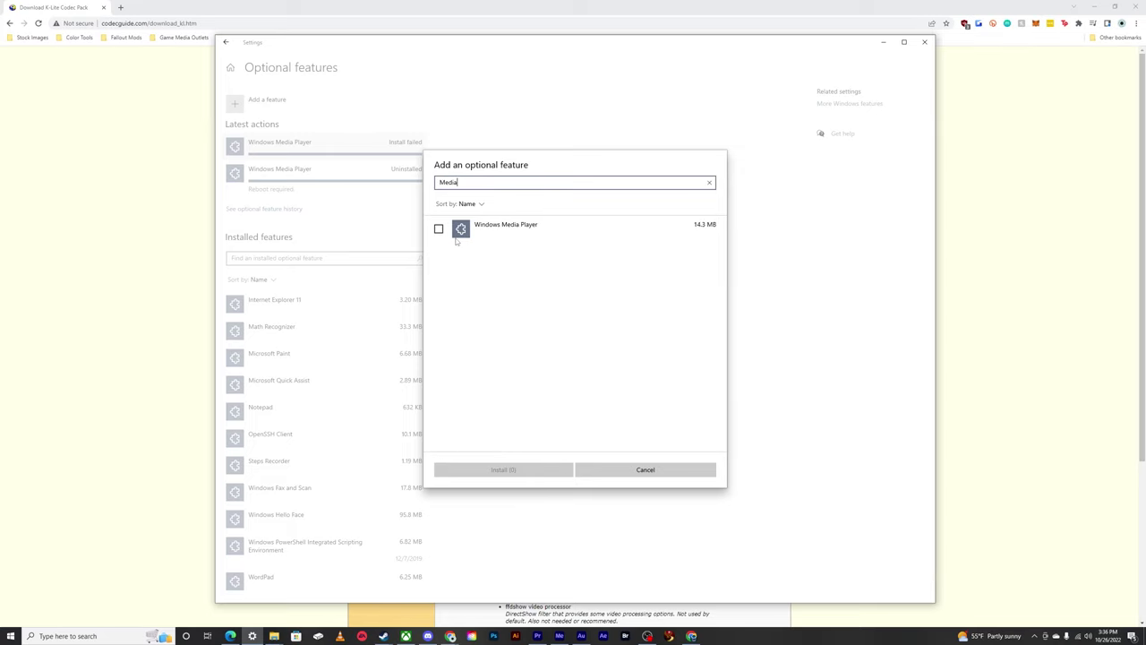
{"action": "left_click", "coordinate": [457, 238]}
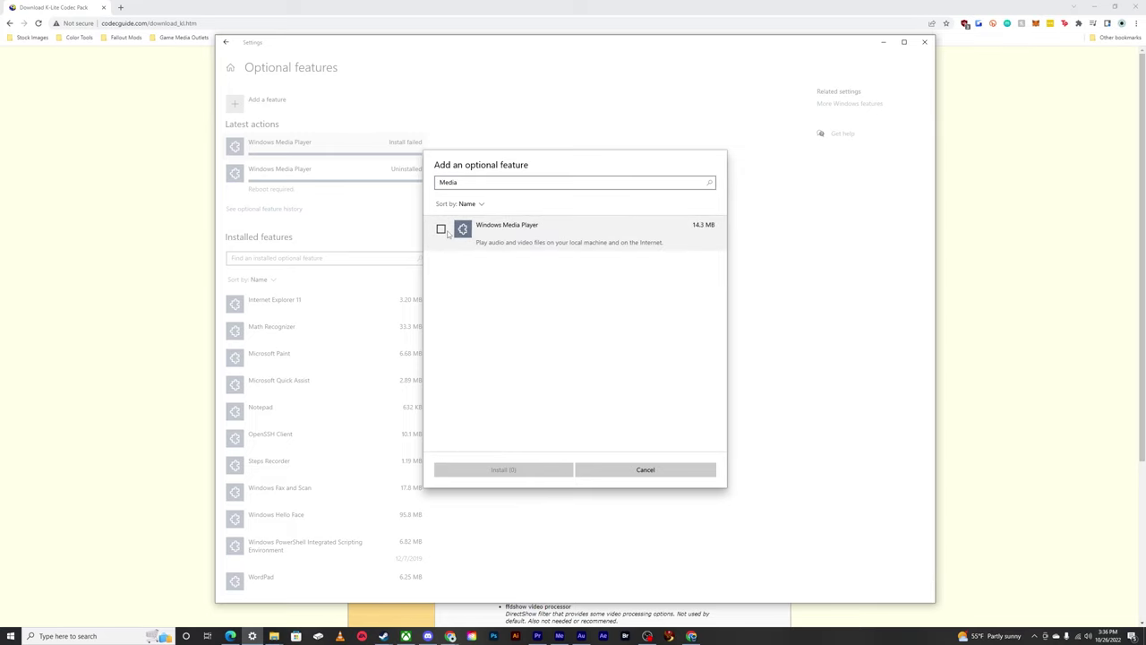
{"action": "left_click", "coordinate": [439, 229]}
{"action": "left_click", "coordinate": [570, 467]}
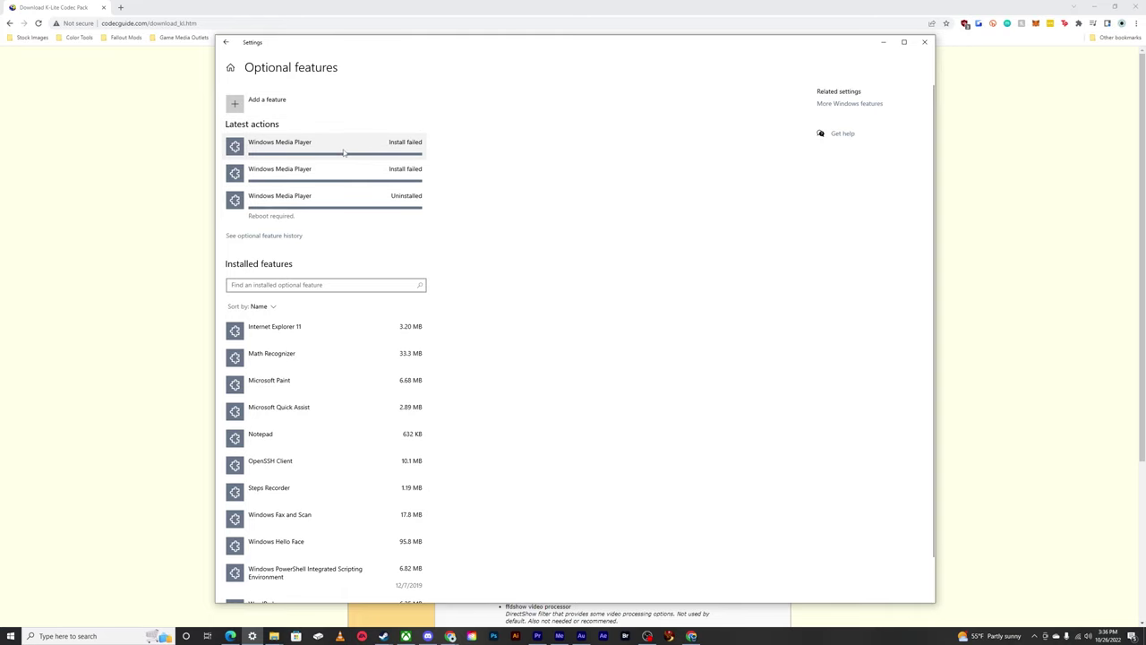
{"action": "left_click", "coordinate": [924, 42]}
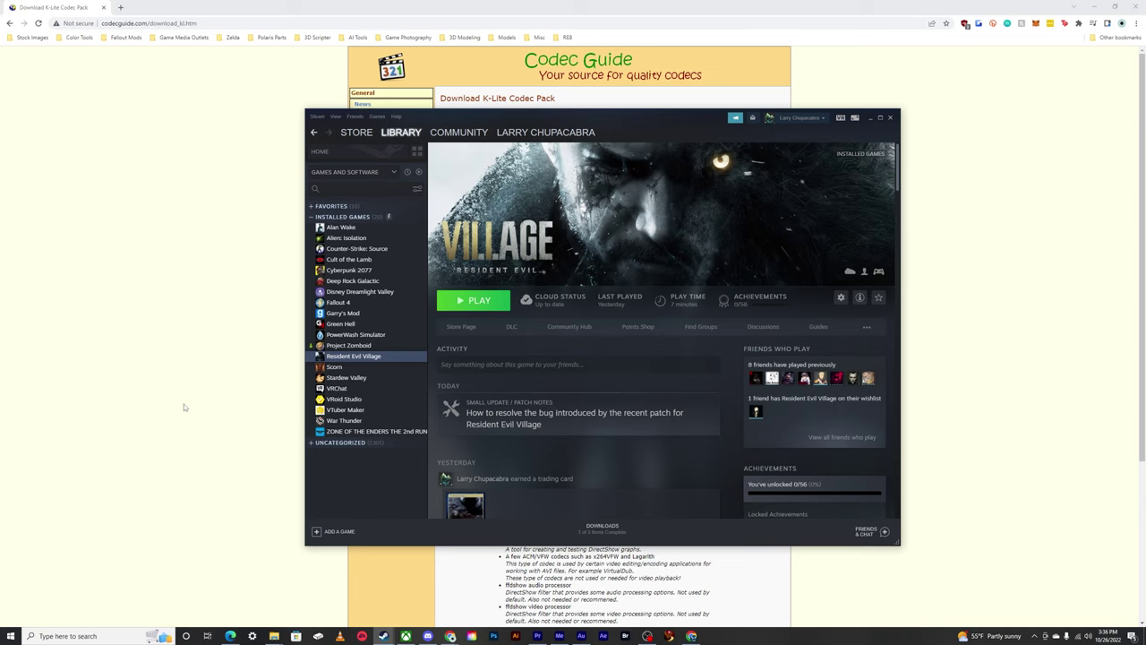
- View the K-Lite Codec Pack Basic download page in Chrome, then return to the variants comparison
{"action": "left_click", "coordinate": [183, 405]}
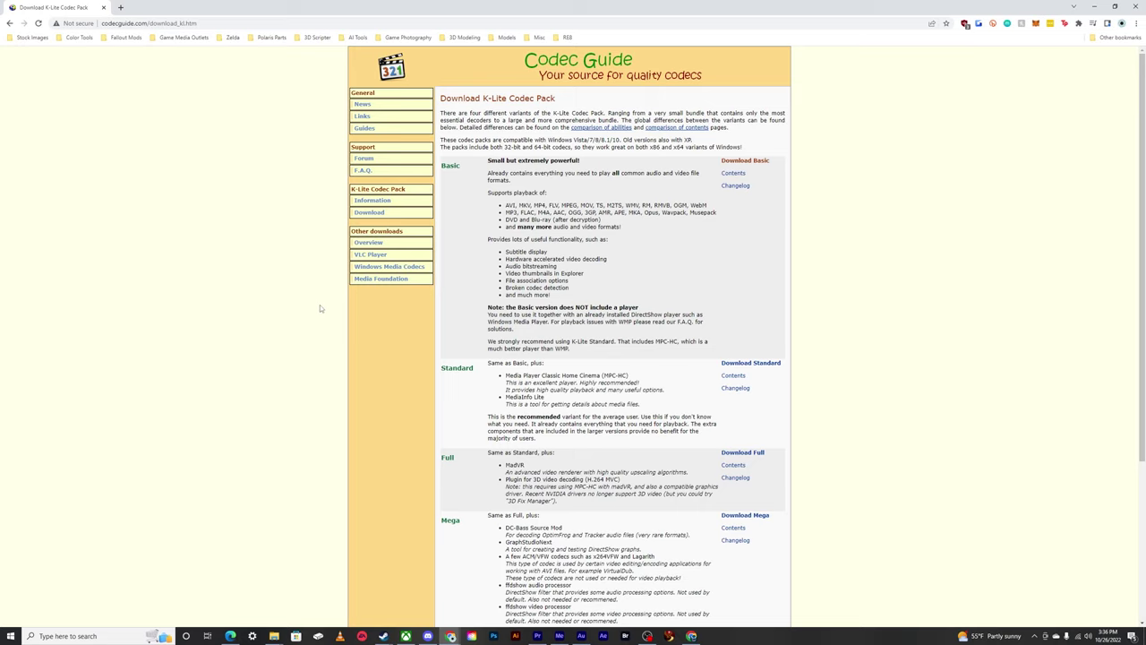
{"action": "left_click", "coordinate": [742, 161]}
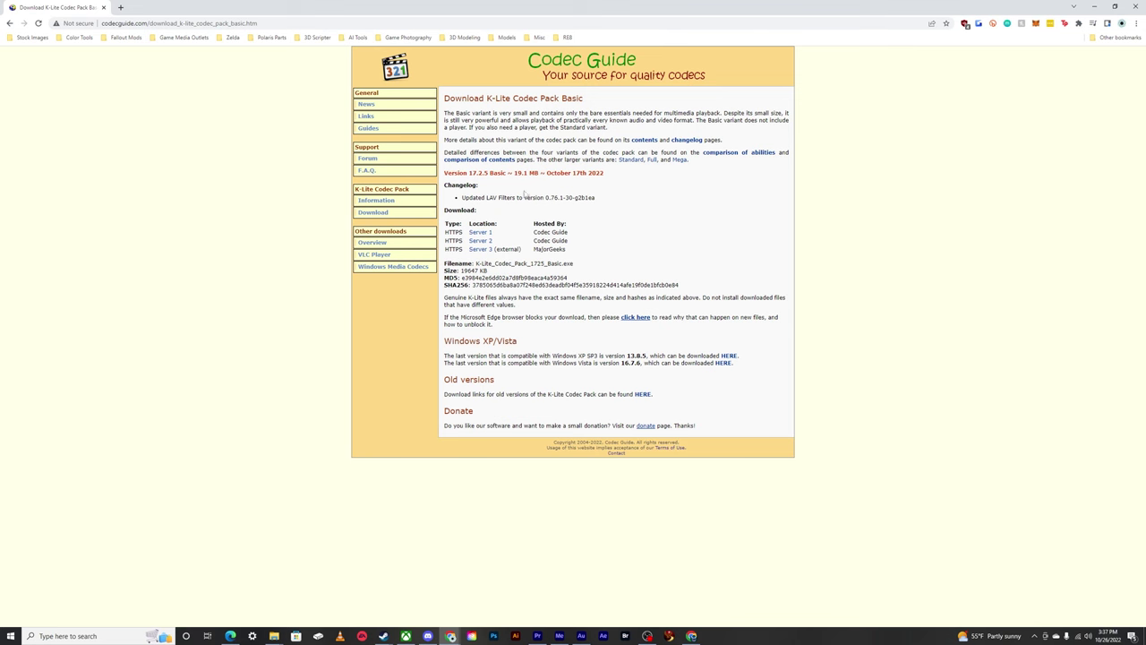
{"action": "left_click", "coordinate": [363, 216]}
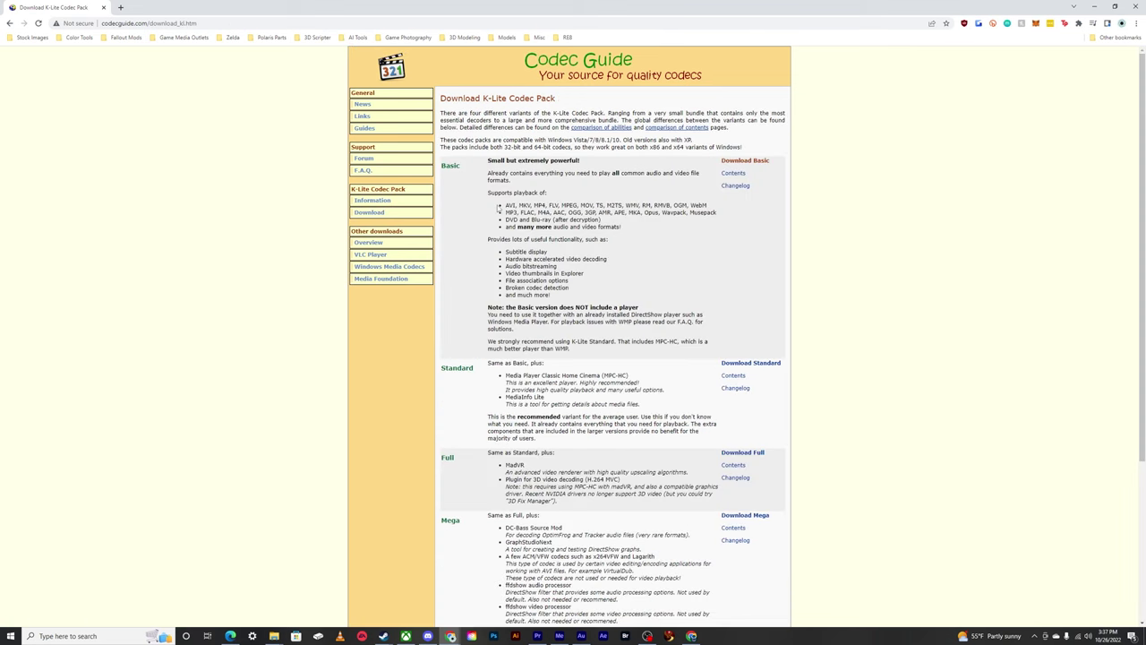
{"action": "left_click_drag", "start_coordinate": [504, 205], "coordinate": [636, 230]}
{"action": "left_click", "coordinate": [659, 228]}
- Run Verify integrity of game files from Resident Evil Village's Properties > Local Files
{"action": "left_click", "coordinate": [383, 636]}
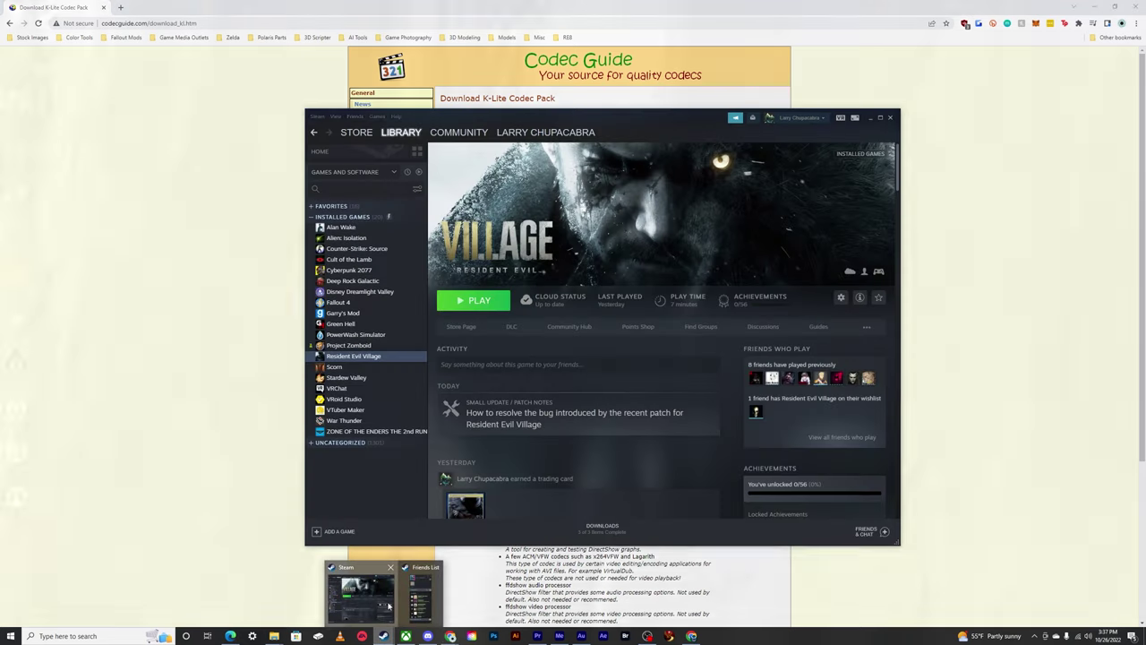
{"action": "right_click", "coordinate": [422, 358]}
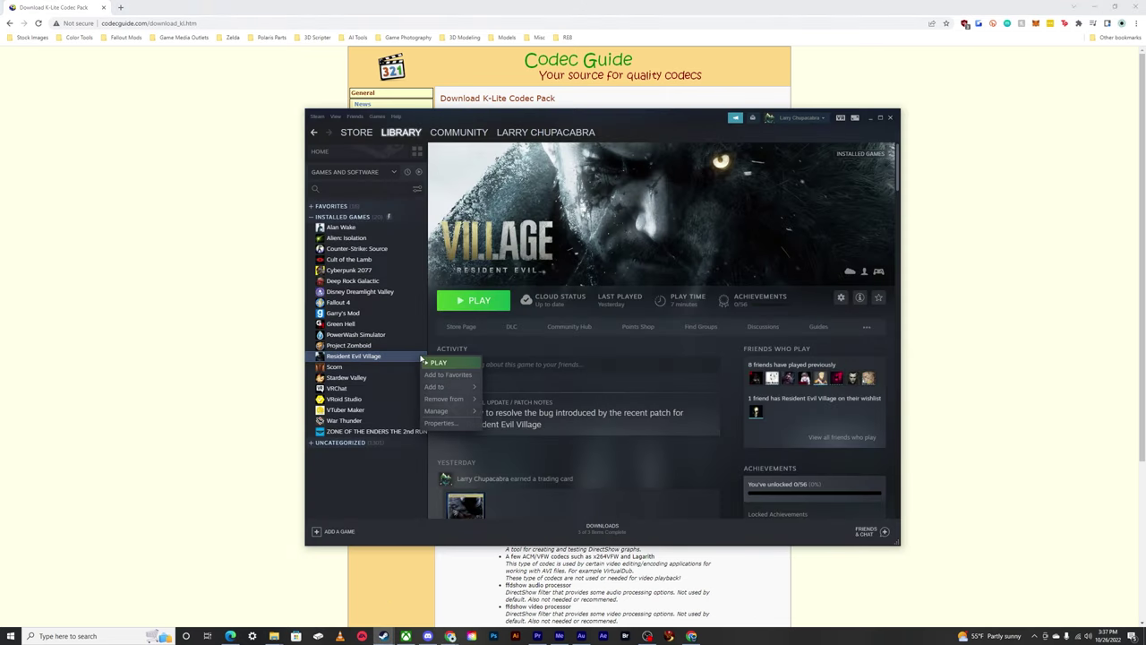
{"action": "right_click", "coordinate": [392, 357]}
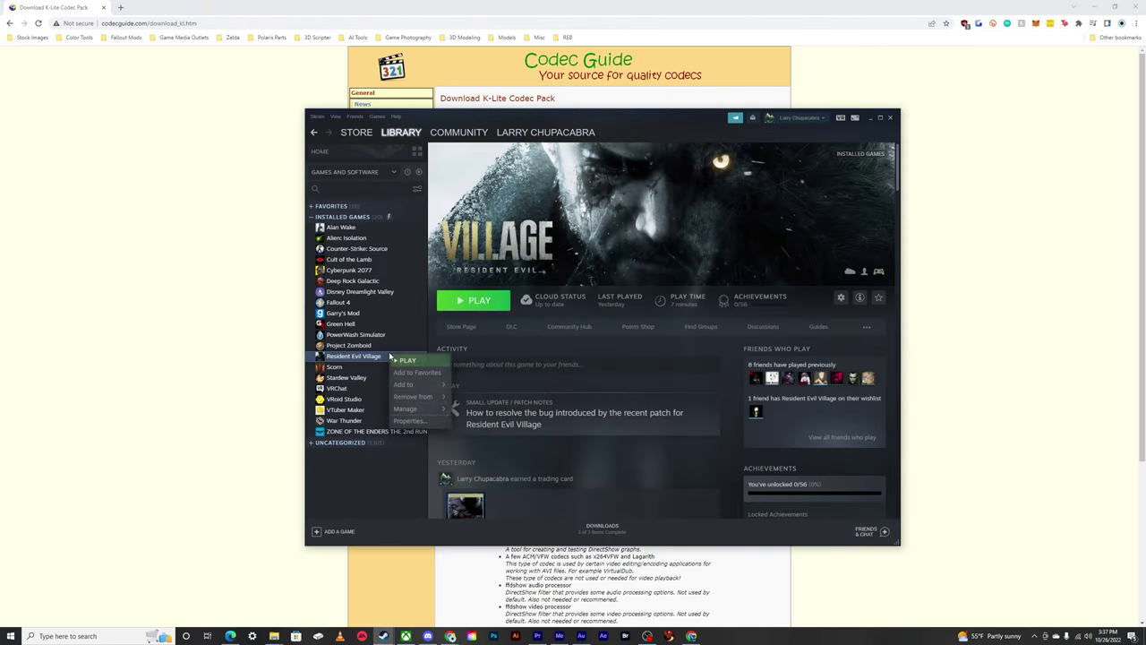
{"action": "left_click", "coordinate": [407, 421]}
{"action": "left_click", "coordinate": [429, 266]}
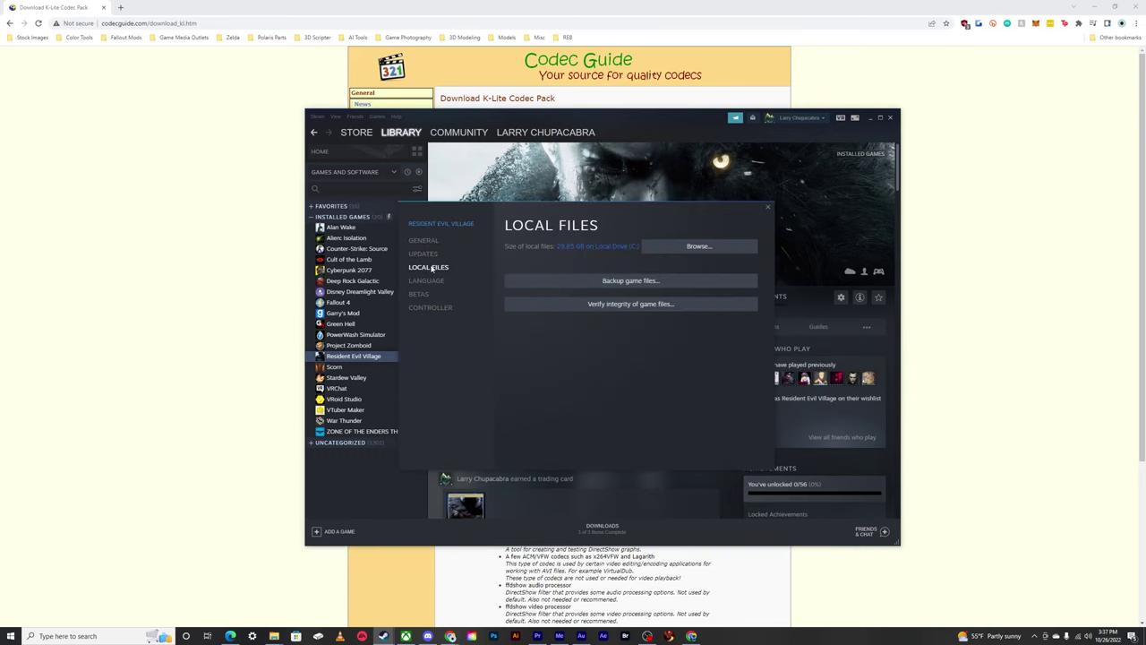
{"action": "left_click", "coordinate": [544, 305]}
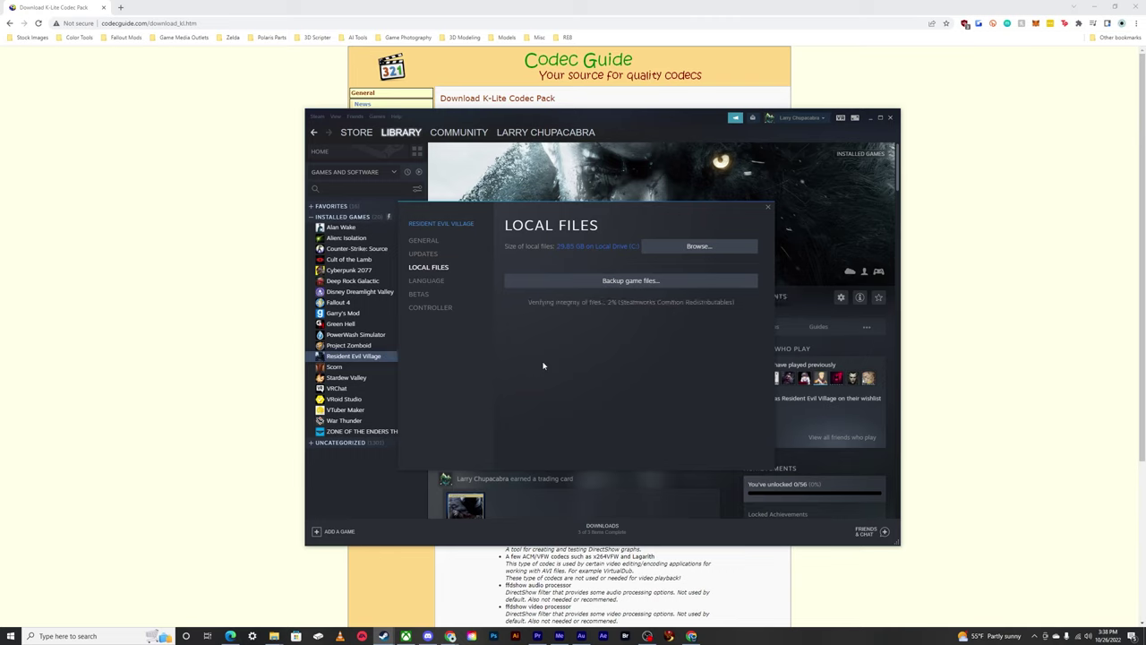
- Close the Resident Evil Village Properties window and dismiss the game's context menu
{"action": "left_click", "coordinate": [765, 204]}
{"action": "right_click", "coordinate": [408, 356]}
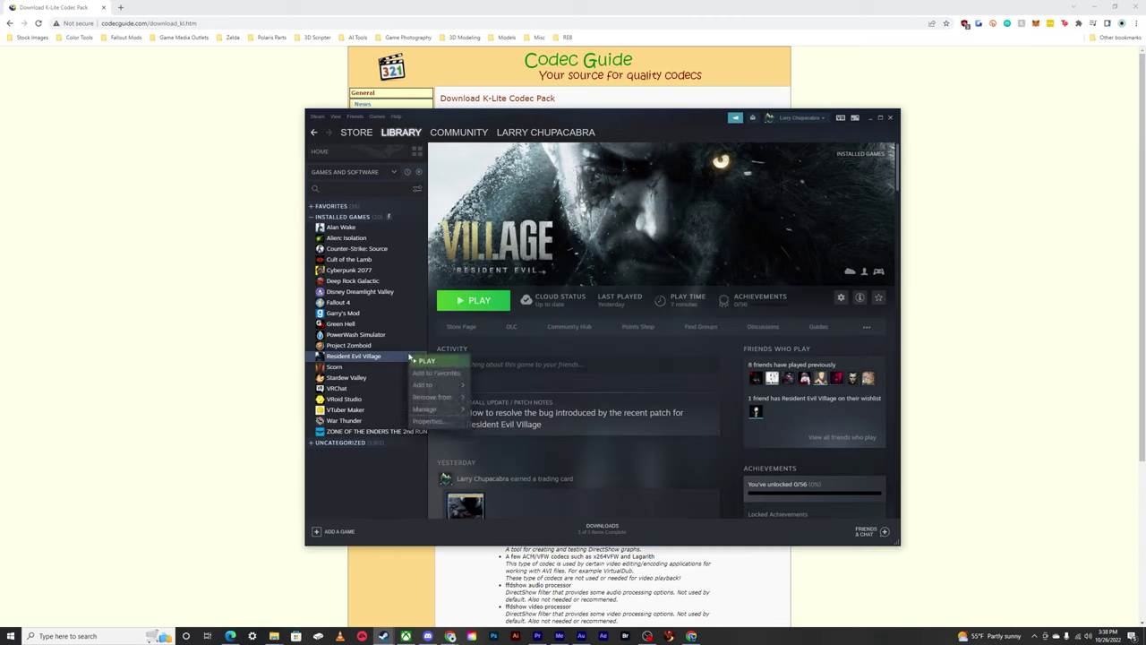
{"action": "mouse_move", "coordinate": [424, 410]}
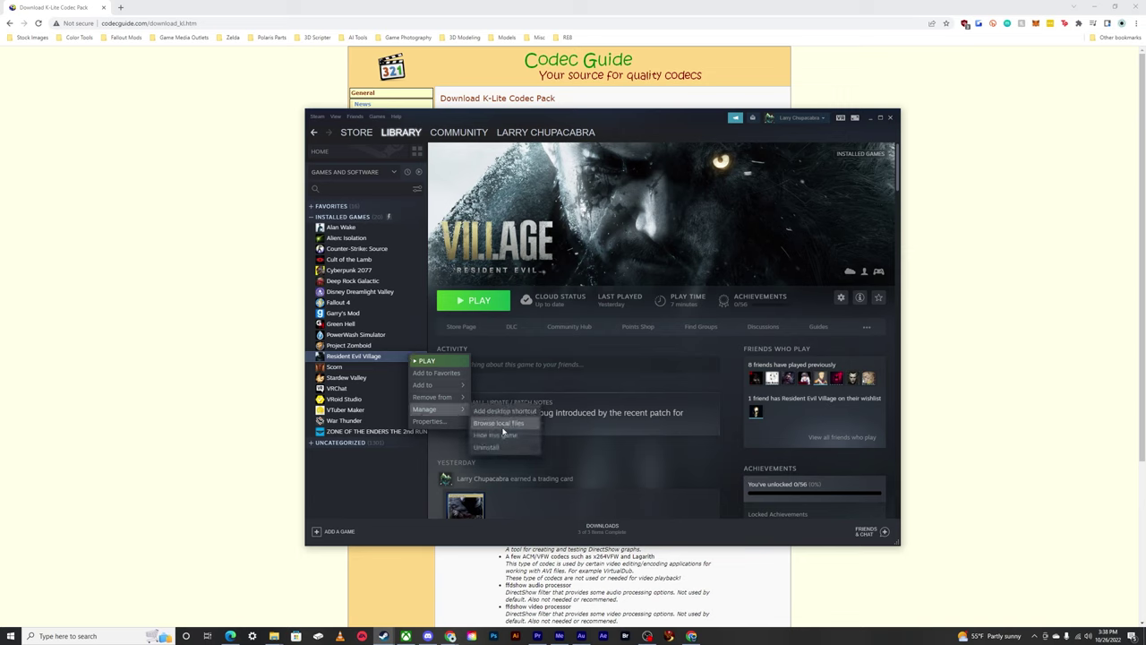
{"action": "left_click", "coordinate": [371, 493]}
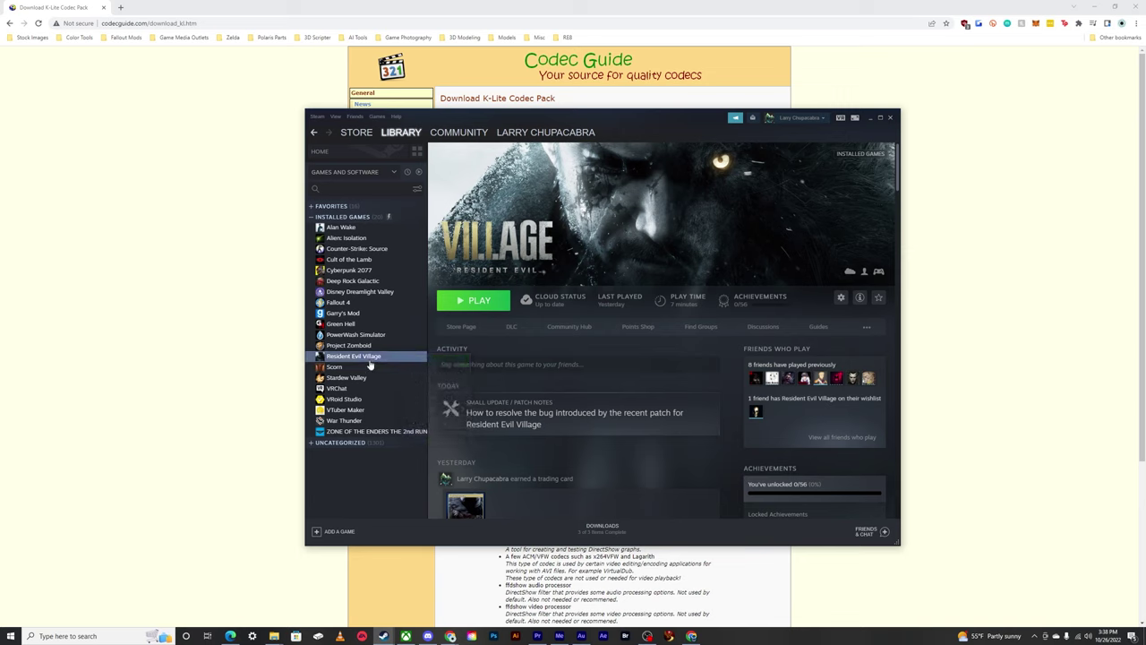